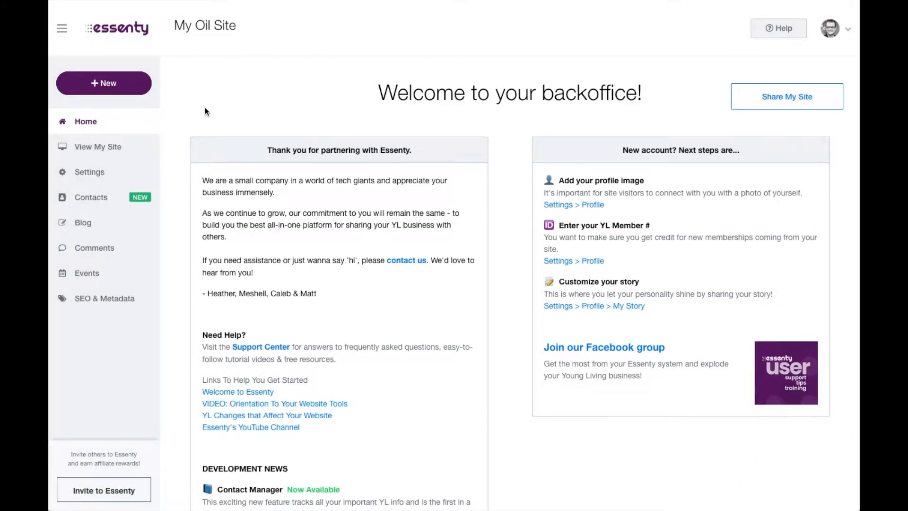
- Start a new contact import from file and title it "YL Virtual Office 7/14/20"
{"action": "left_click", "coordinate": [106, 85]}
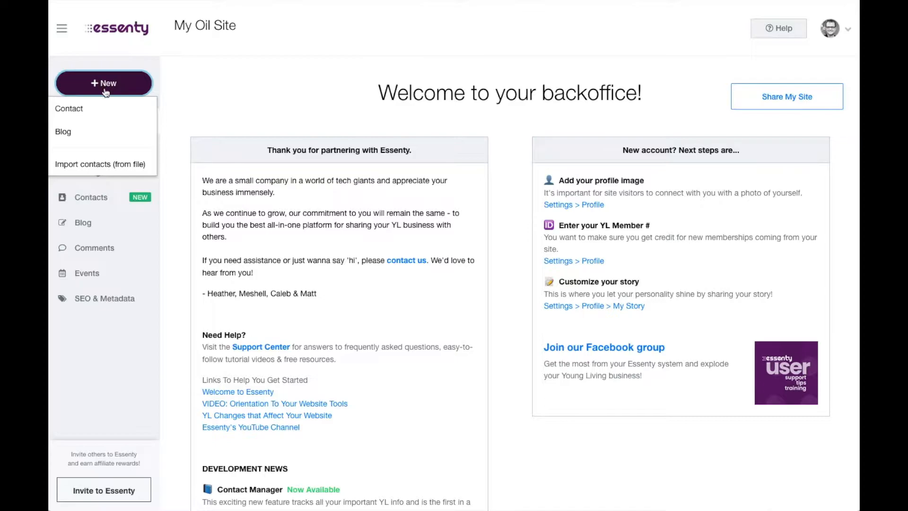
{"action": "left_click", "coordinate": [101, 166]}
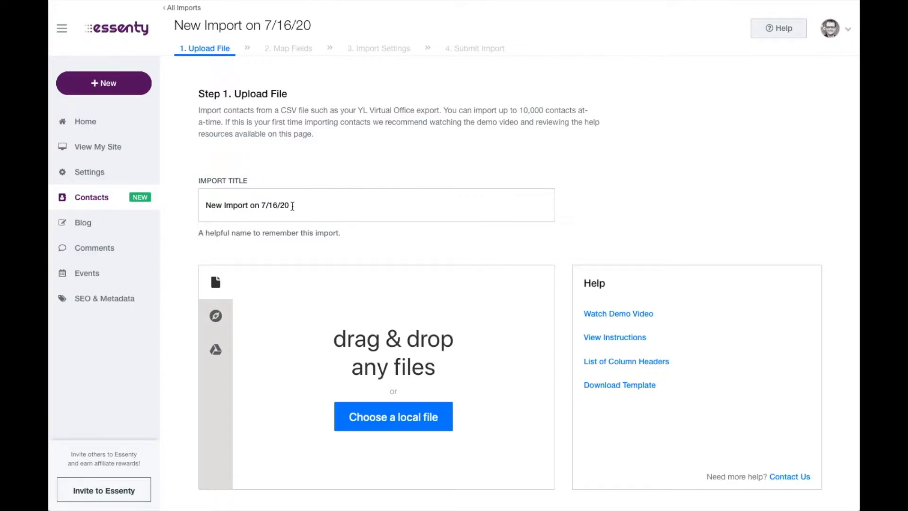
{"action": "left_click_drag", "start_coordinate": [209, 205], "coordinate": [206, 204]}
{"action": "triple_click", "coordinate": [275, 204]}
{"action": "type", "text": "Y"}
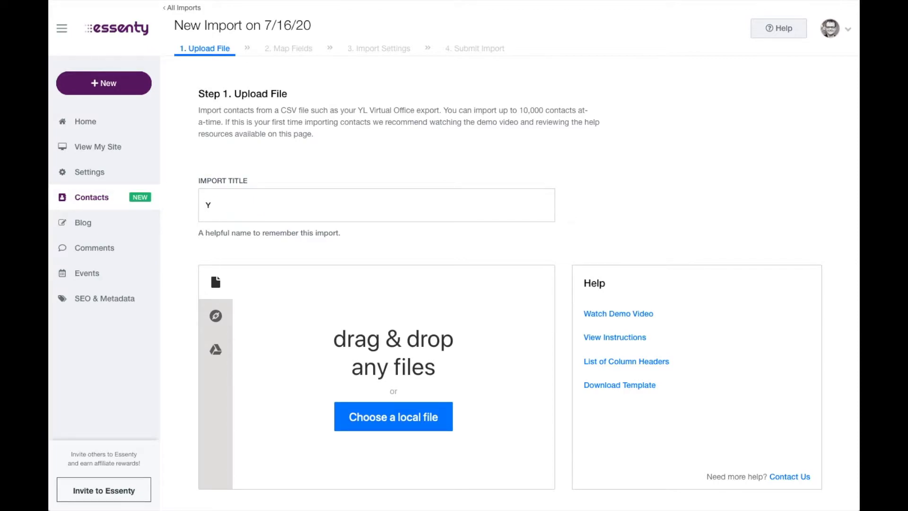
{"action": "type", "text": "L Virtual Office 7/14/20"}
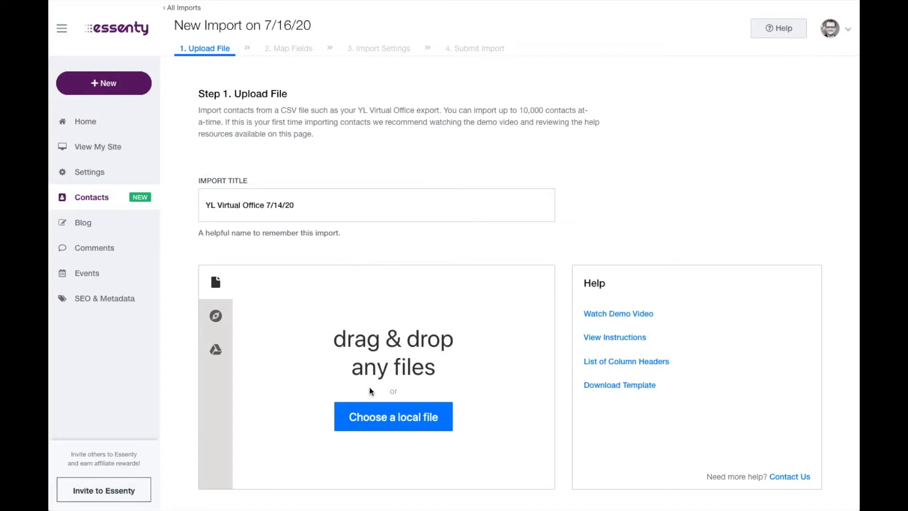
- Upload the local file All_Accounts-7_14_2020.CSV from the Downloads folder to the import
{"action": "left_click", "coordinate": [379, 420]}
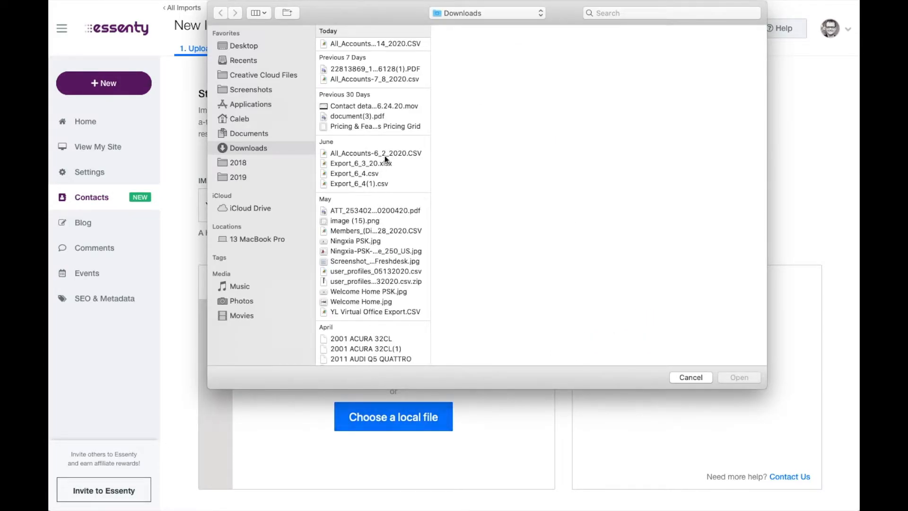
{"action": "left_click", "coordinate": [375, 43]}
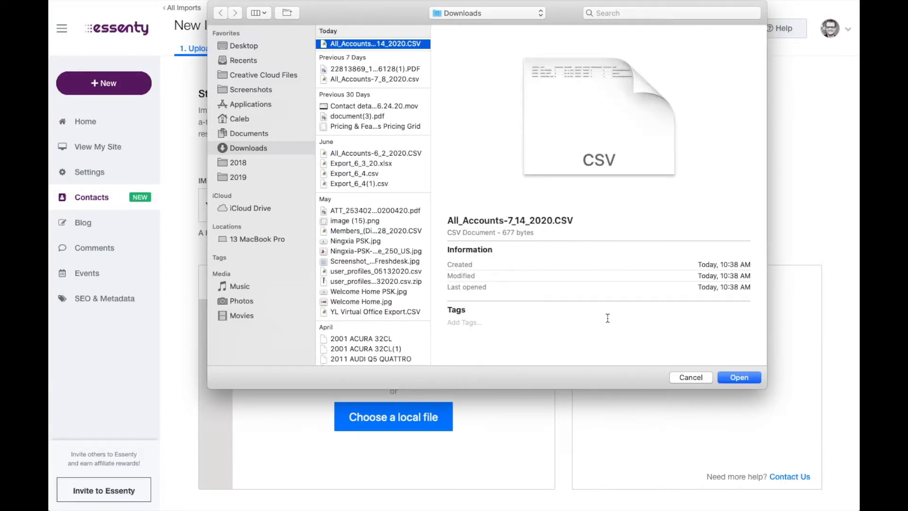
{"action": "left_click", "coordinate": [739, 377]}
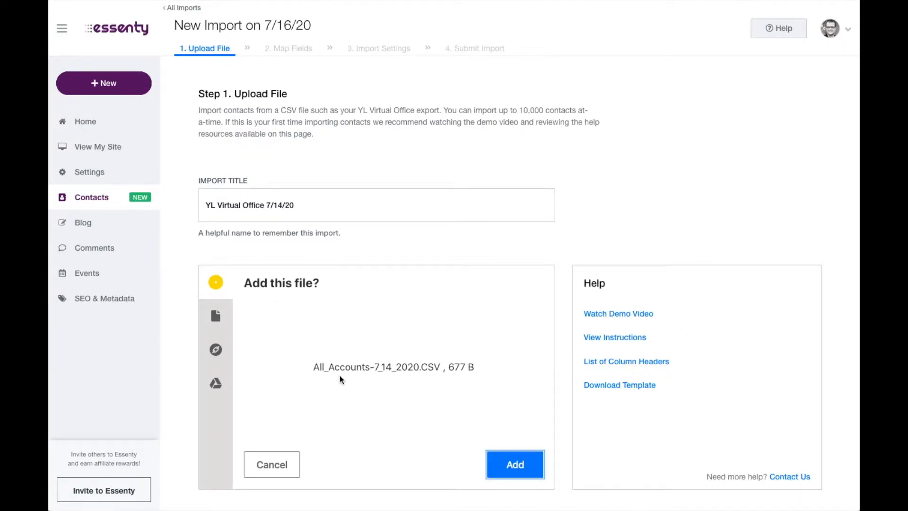
{"action": "left_click", "coordinate": [515, 464]}
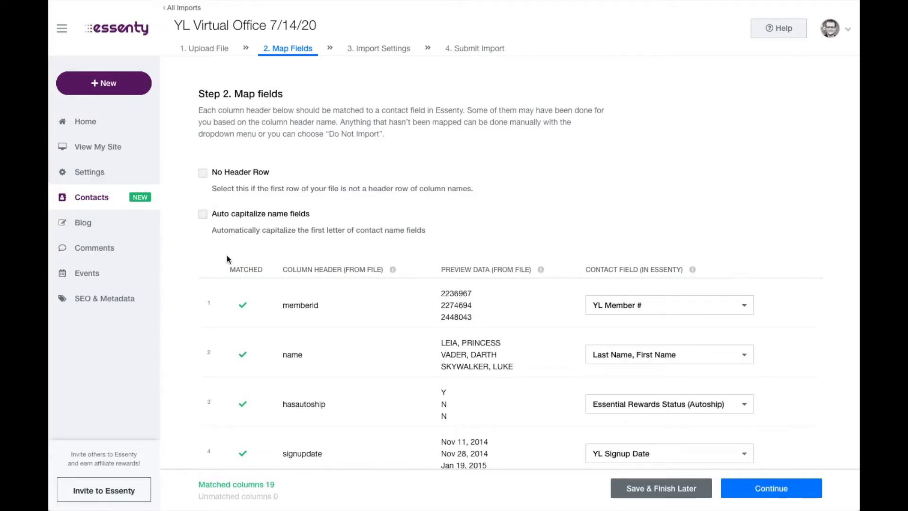
- Try the No Header Row option, switch it back off, and enable automatic capitalization of name fields
{"action": "left_click", "coordinate": [203, 173]}
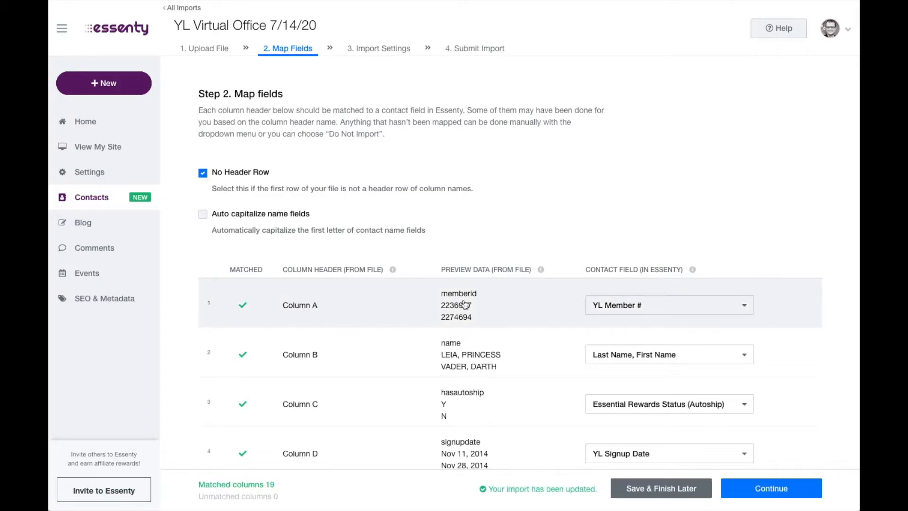
{"action": "left_click", "coordinate": [204, 173]}
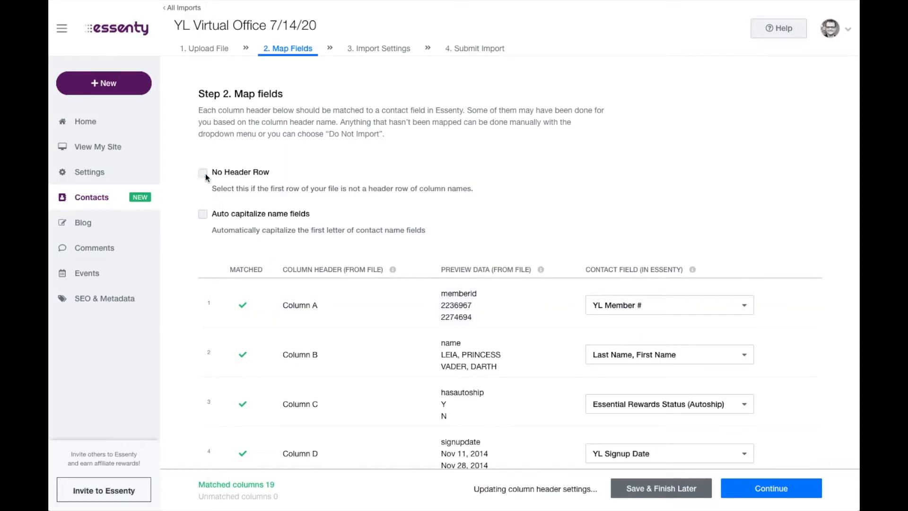
{"action": "left_click", "coordinate": [203, 216]}
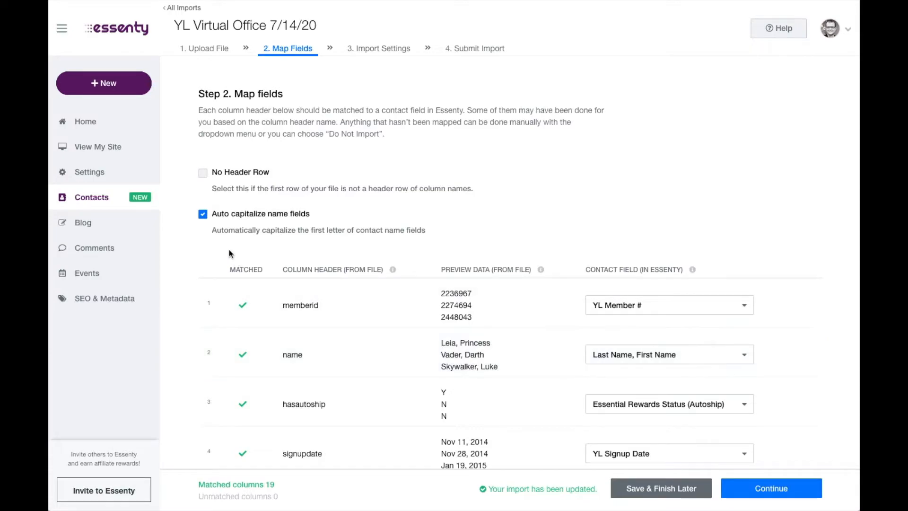
- Examine the mapping column explanations, all matched column headers, and the contact fields available for the activateddate column
{"action": "mouse_move", "coordinate": [393, 269]}
{"action": "mouse_move", "coordinate": [541, 271]}
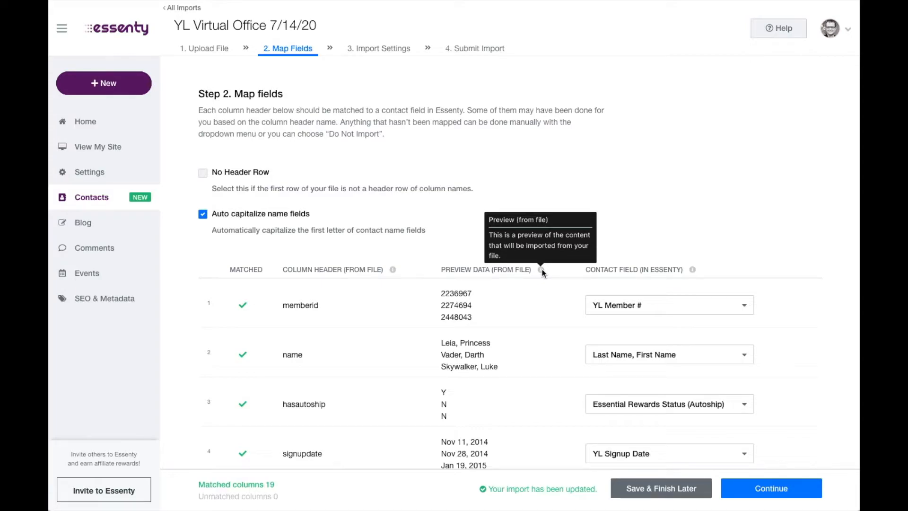
{"action": "mouse_move", "coordinate": [691, 271]}
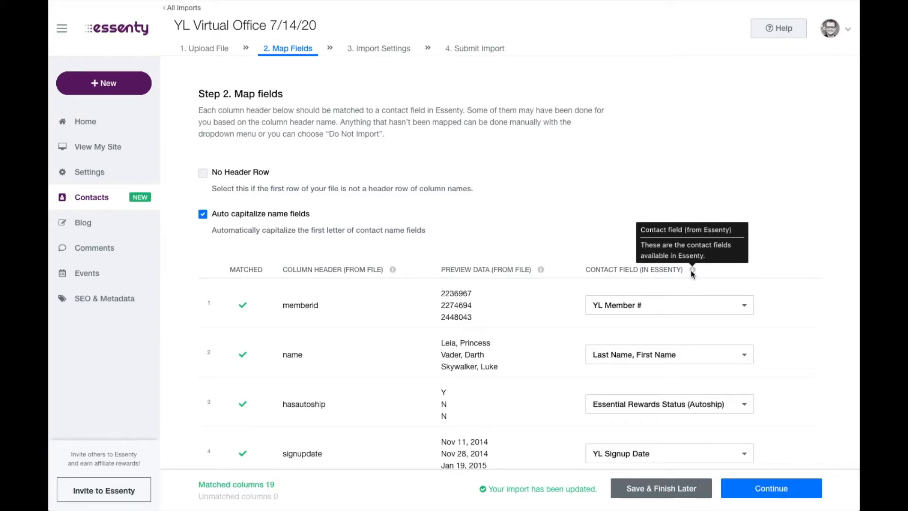
{"action": "scroll", "coordinate": [264, 429], "scroll_direction": "down", "scroll_amount": 3}
{"action": "scroll", "coordinate": [263, 428], "scroll_direction": "down", "scroll_amount": 6}
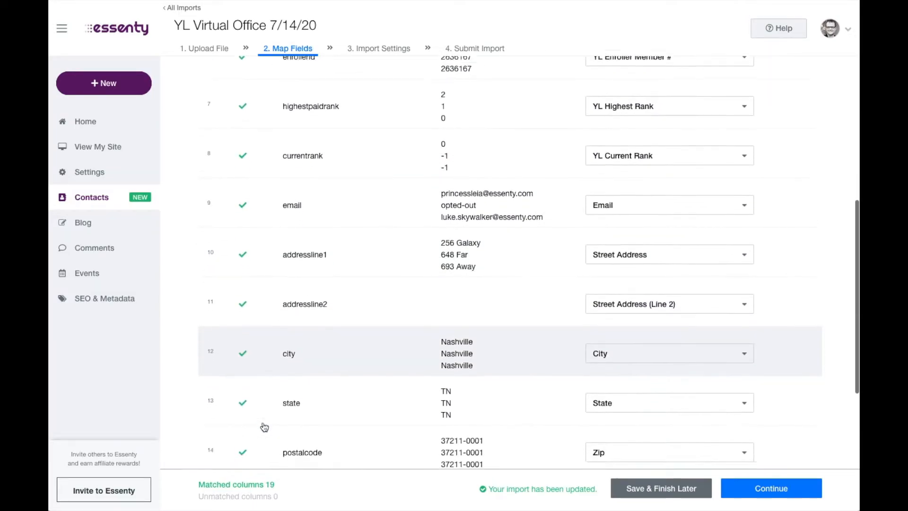
{"action": "scroll", "coordinate": [264, 427], "scroll_direction": "down", "scroll_amount": 5}
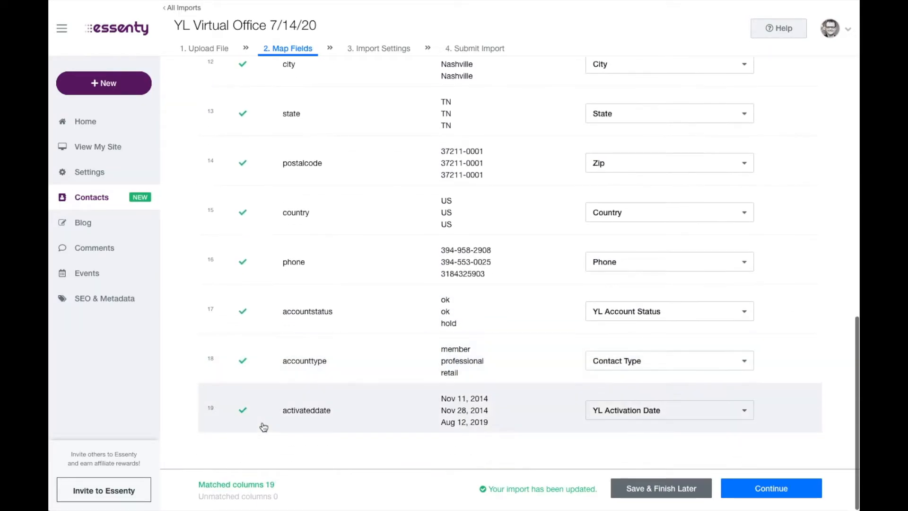
{"action": "left_click", "coordinate": [638, 412]}
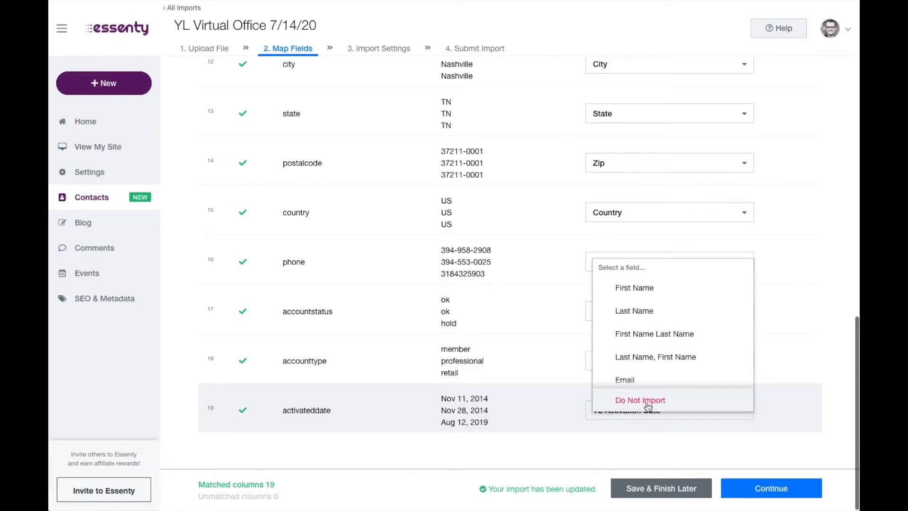
{"action": "scroll", "coordinate": [648, 362], "scroll_direction": "down", "scroll_amount": 6}
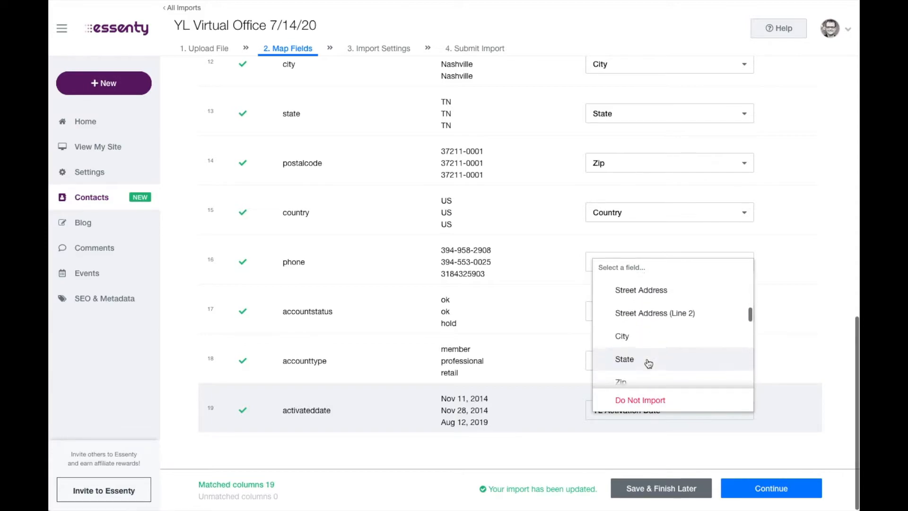
{"action": "scroll", "coordinate": [648, 362], "scroll_direction": "down", "scroll_amount": 8}
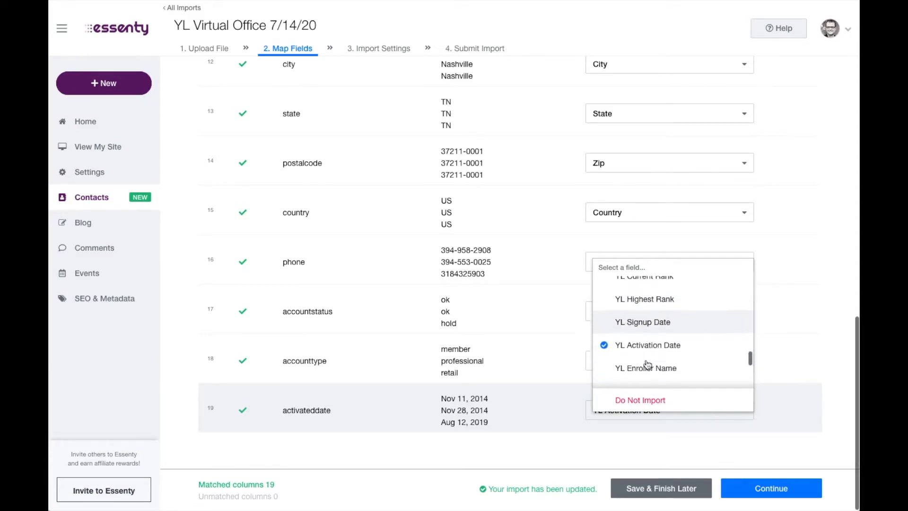
{"action": "scroll", "coordinate": [647, 364], "scroll_direction": "down", "scroll_amount": 3}
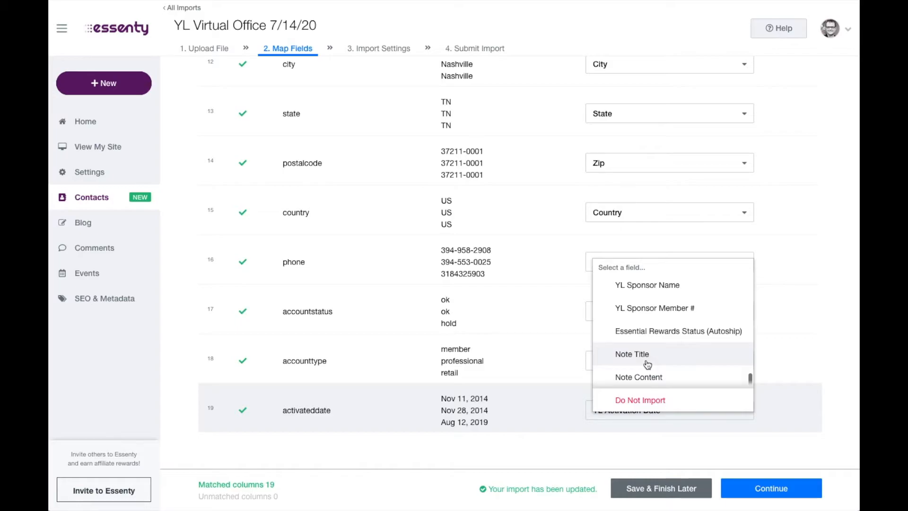
{"action": "left_click", "coordinate": [844, 406]}
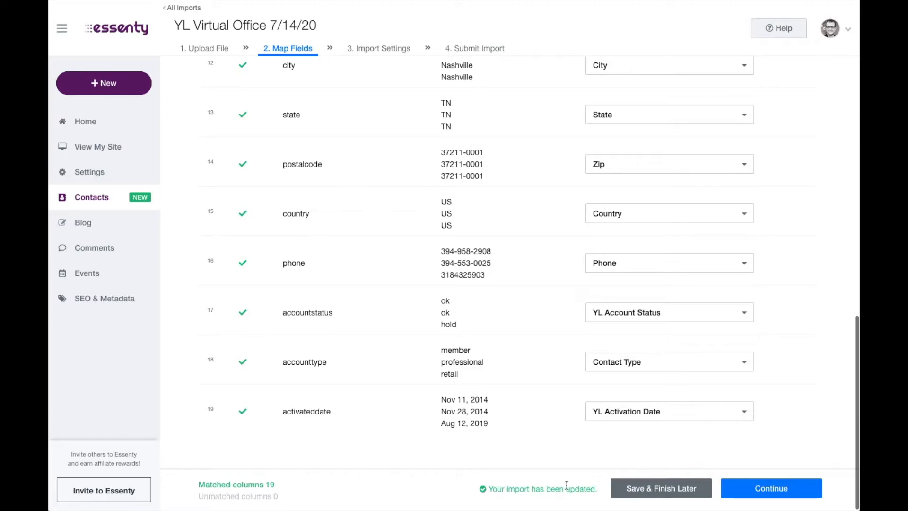
- Accept the field mapping to continue to the import settings, and read the explanations of contact type, contact rating and tags
{"action": "left_click", "coordinate": [742, 495]}
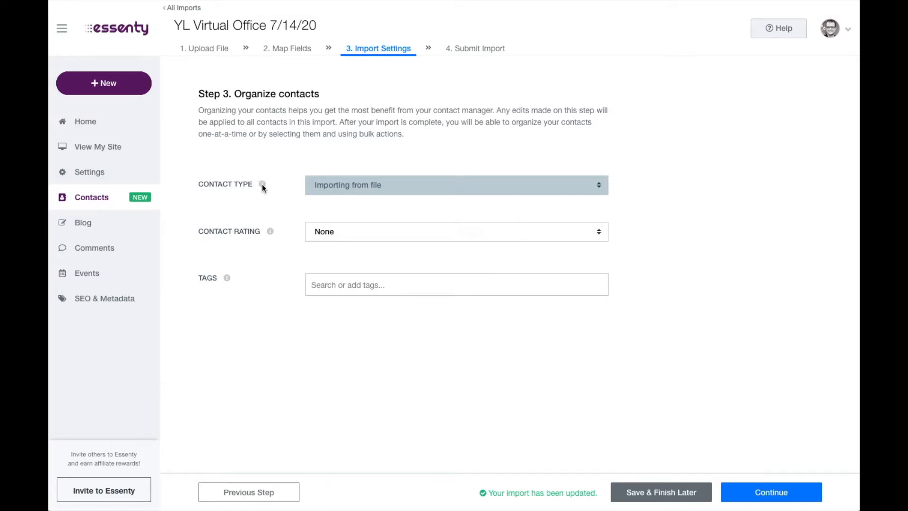
{"action": "mouse_move", "coordinate": [263, 185]}
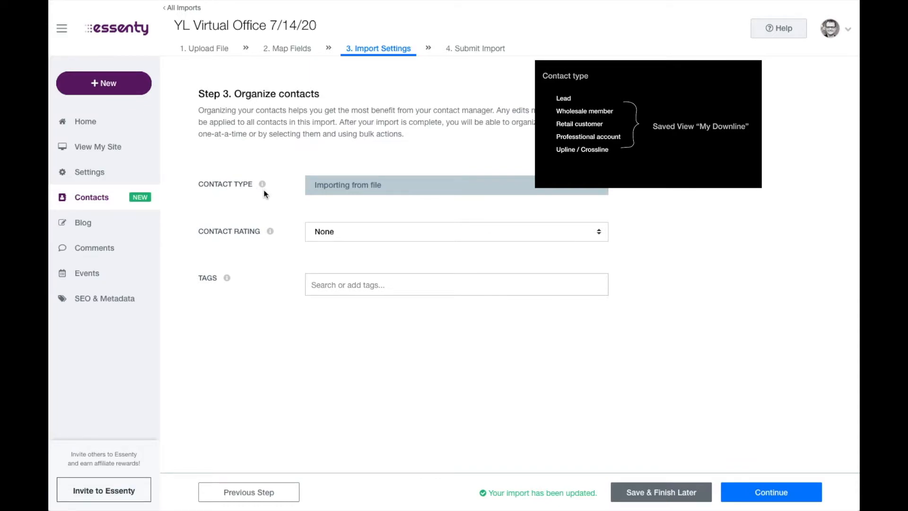
{"action": "mouse_move", "coordinate": [270, 231]}
{"action": "mouse_move", "coordinate": [227, 279]}
- Try the Business Builder tag on the import, and remove it again
{"action": "type", "text": "B"}
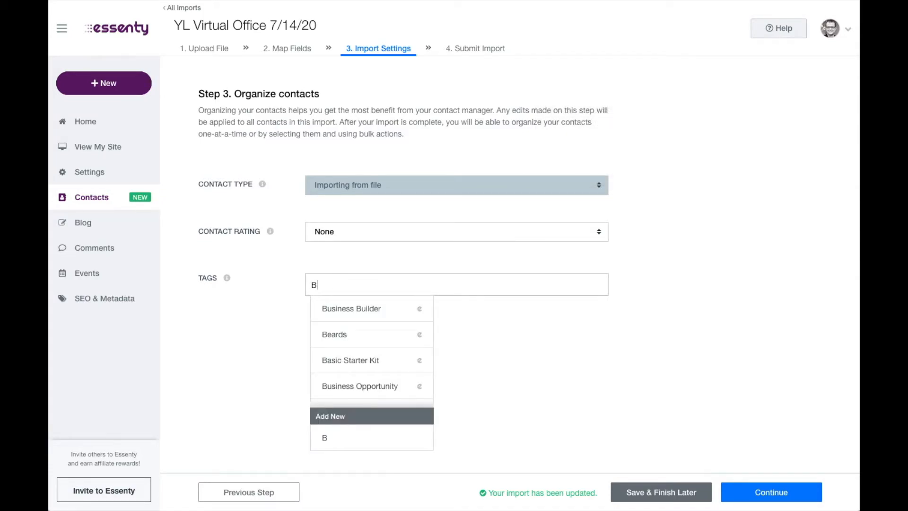
{"action": "left_click", "coordinate": [361, 313]}
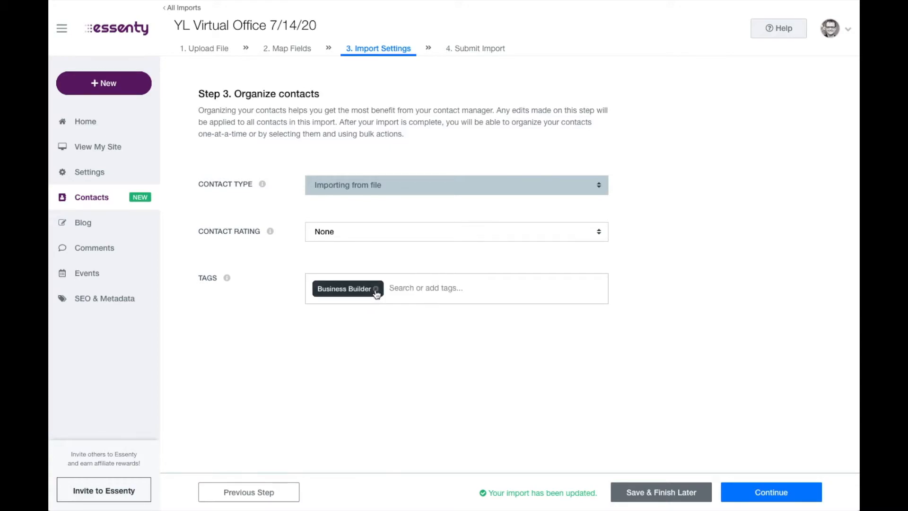
{"action": "left_click", "coordinate": [376, 289]}
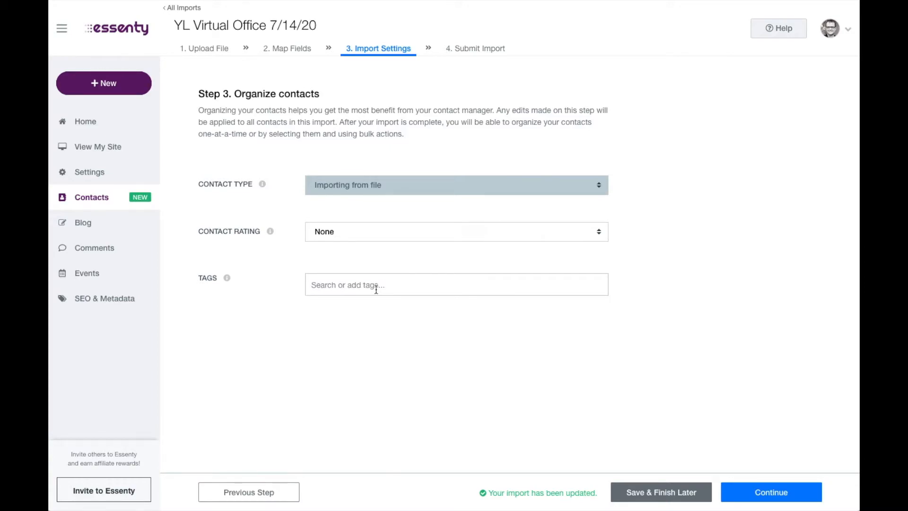
- Proceed without tags, confirm permission to contact the people on the file, and submit the import
{"action": "left_click", "coordinate": [371, 283]}
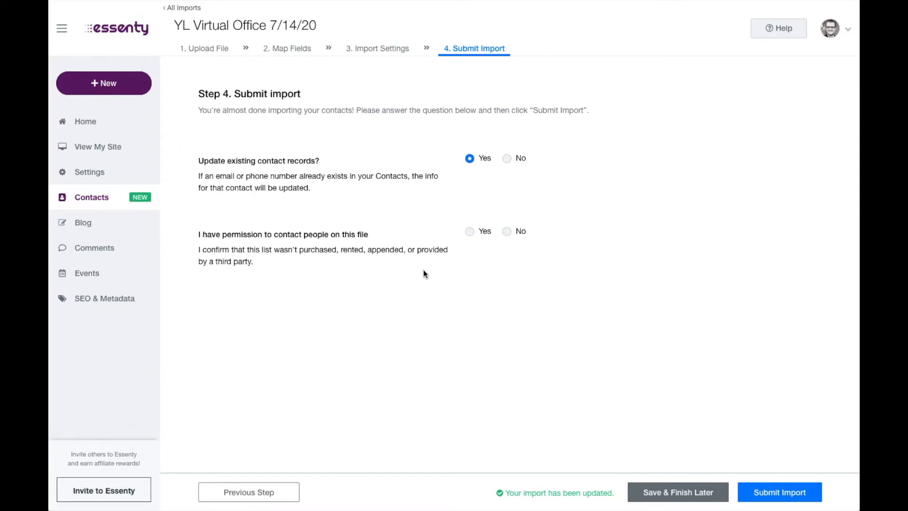
{"action": "left_click", "coordinate": [470, 232]}
{"action": "left_click", "coordinate": [771, 495]}
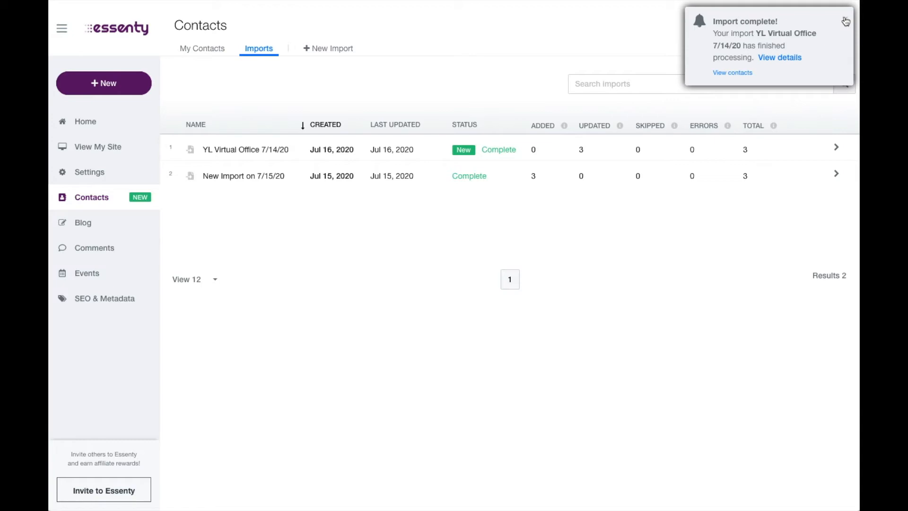
- Dismiss the import notification and read the explanations of the Added, Updated, Skipped, Errors and Total columns
{"action": "left_click", "coordinate": [788, 58]}
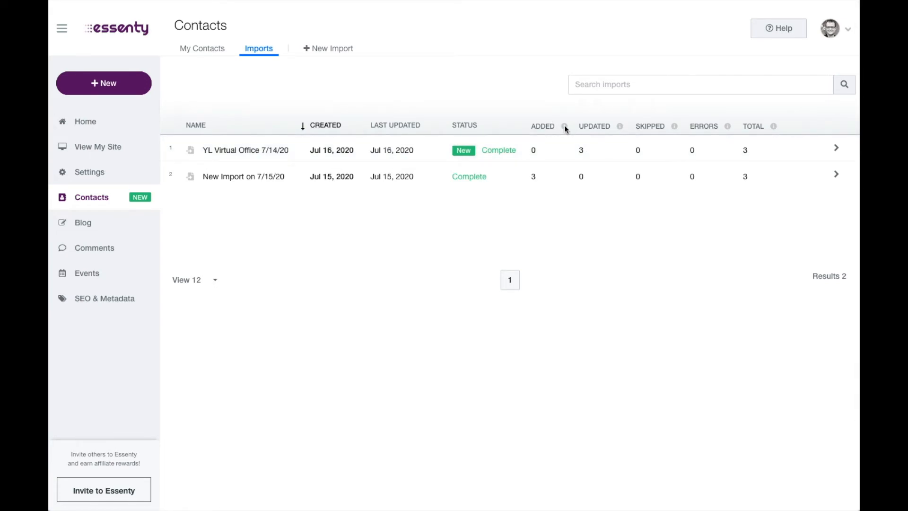
{"action": "mouse_move", "coordinate": [564, 126]}
{"action": "mouse_move", "coordinate": [620, 126]}
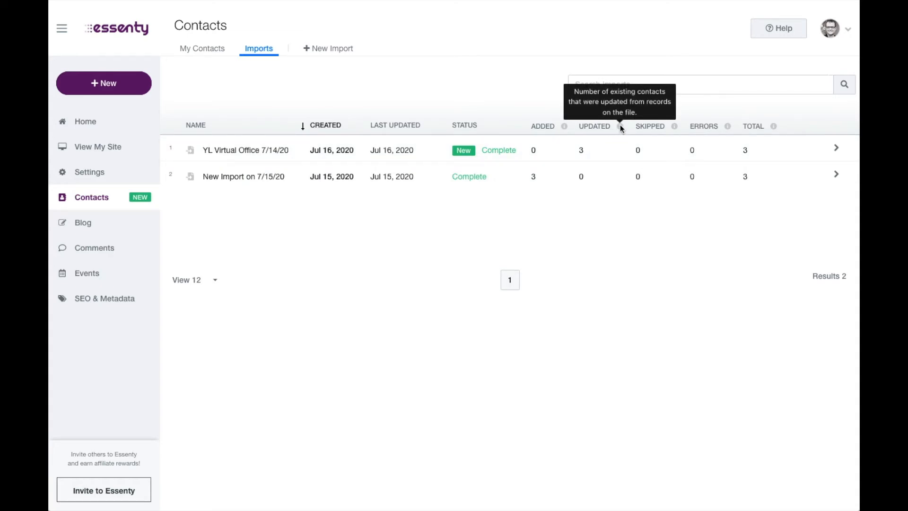
{"action": "mouse_move", "coordinate": [674, 126]}
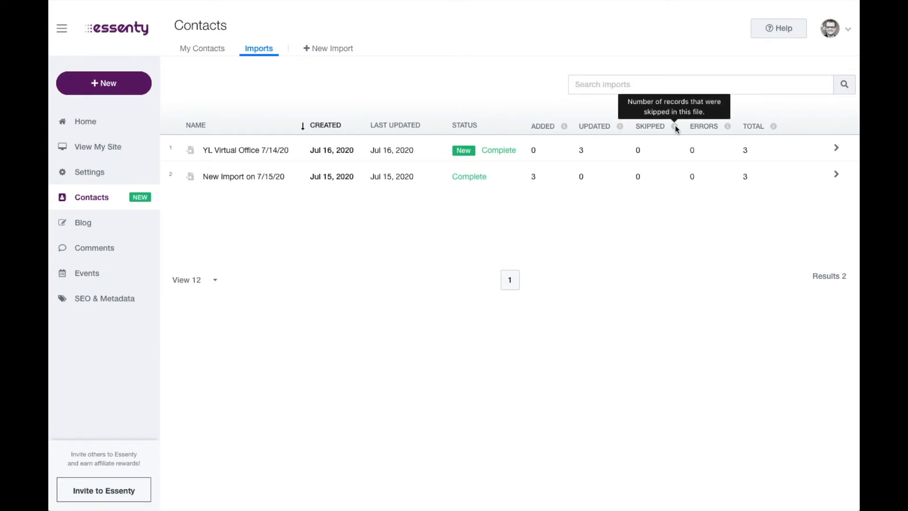
{"action": "mouse_move", "coordinate": [728, 129]}
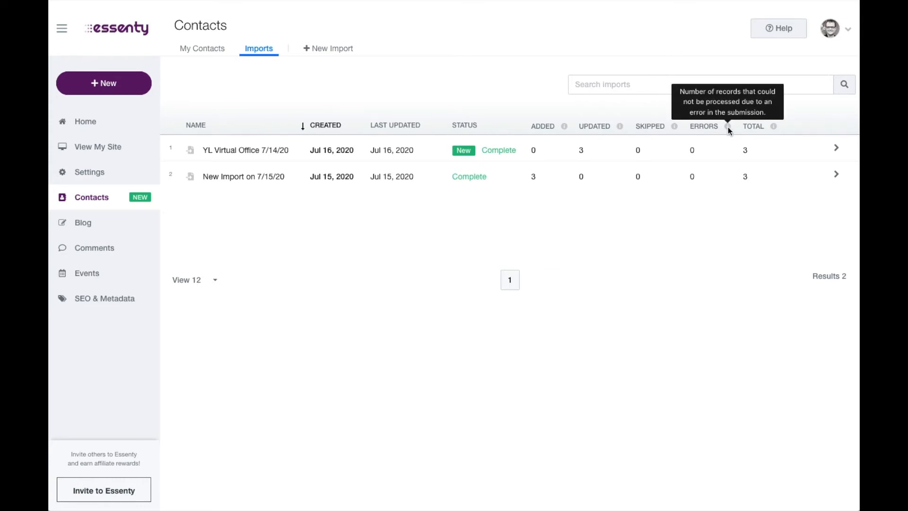
{"action": "mouse_move", "coordinate": [774, 126]}
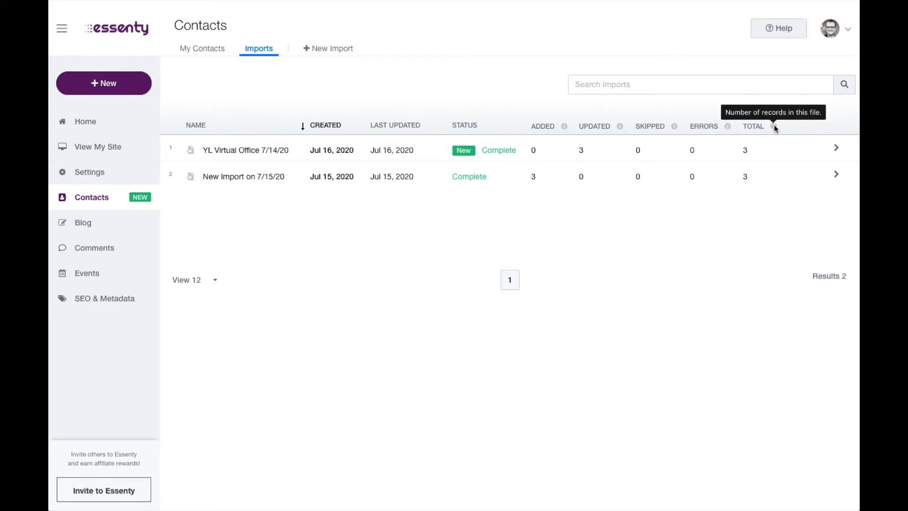
- Check the errors and skipped contacts of the YL Virtual Office 7/14/20 import, and view the contacts belonging to that import
{"action": "left_click", "coordinate": [833, 148]}
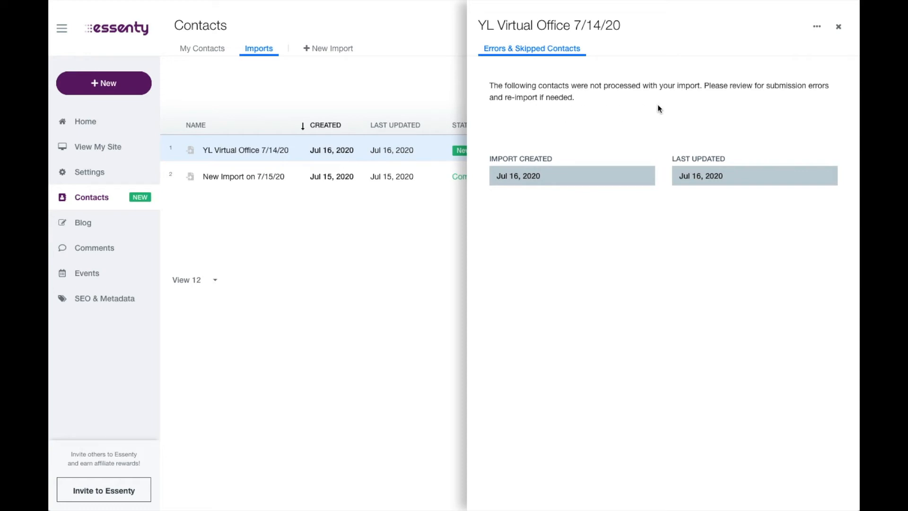
{"action": "left_click", "coordinate": [838, 27]}
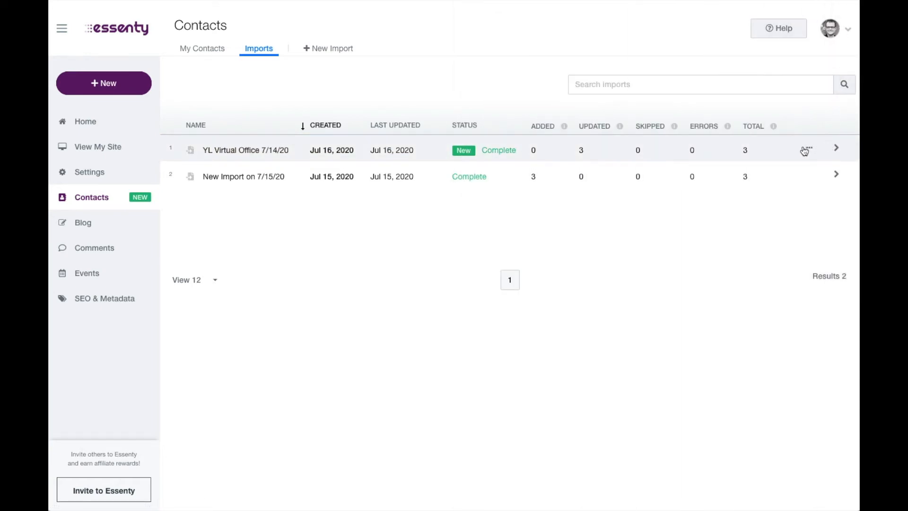
{"action": "left_click", "coordinate": [806, 150]}
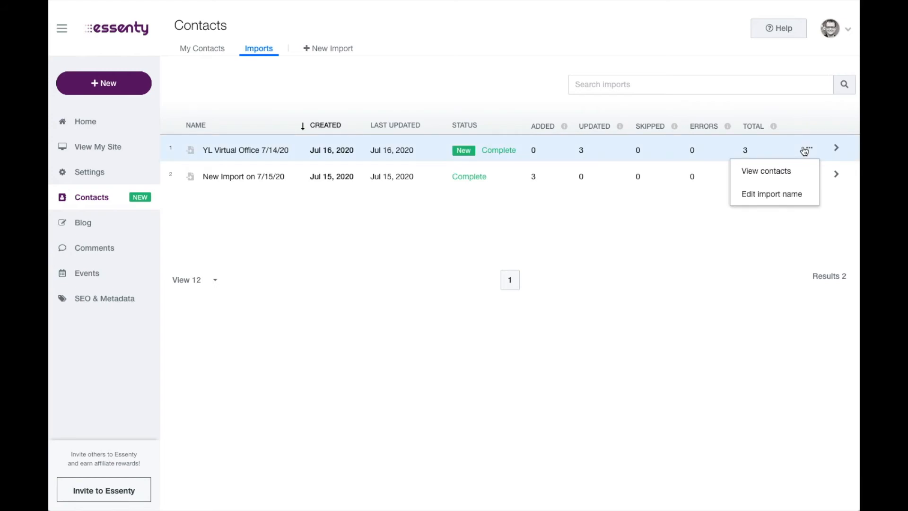
{"action": "left_click", "coordinate": [776, 172]}
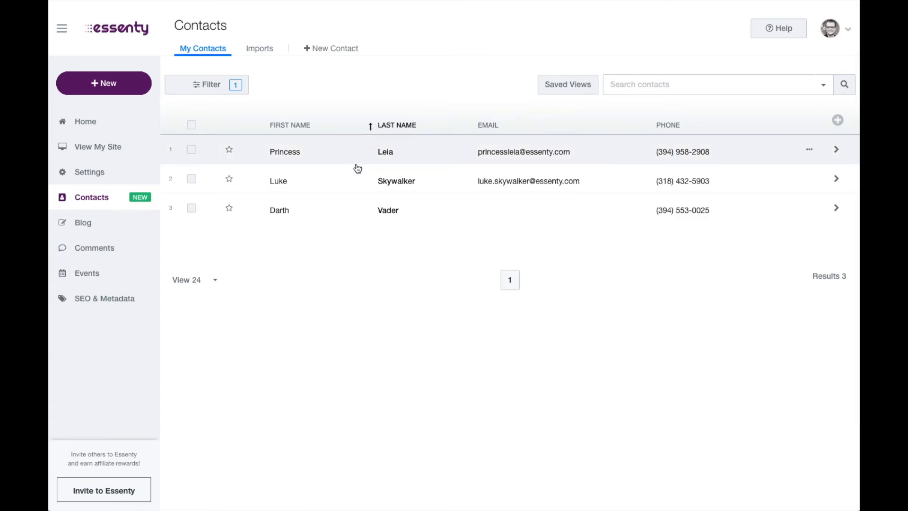
- Examine the tags of the second contact through the bulk tag editing action, and deselect the contact without changing them
{"action": "left_click", "coordinate": [191, 178]}
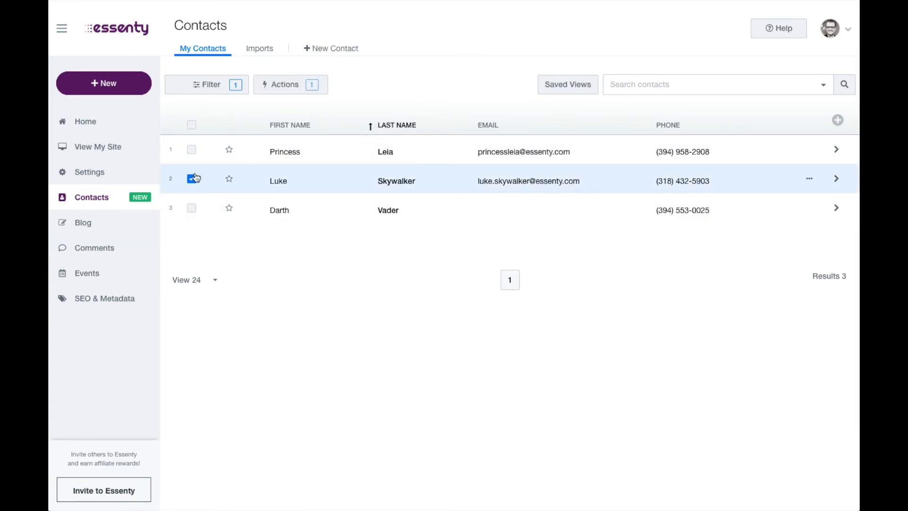
{"action": "left_click", "coordinate": [284, 84]}
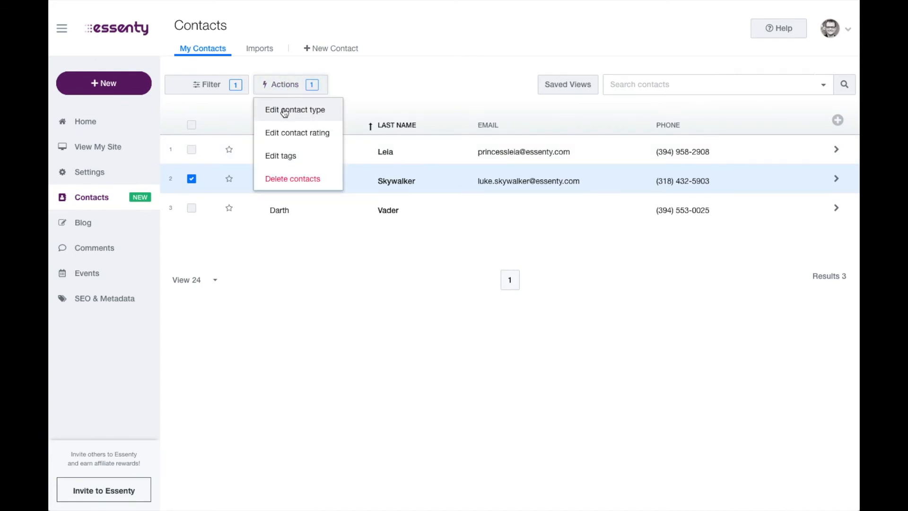
{"action": "left_click", "coordinate": [280, 156]}
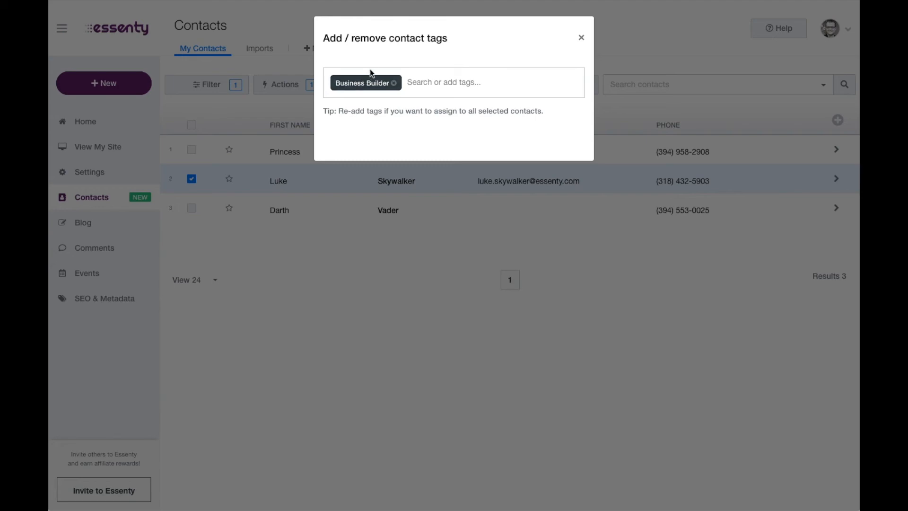
{"action": "left_click", "coordinate": [582, 40]}
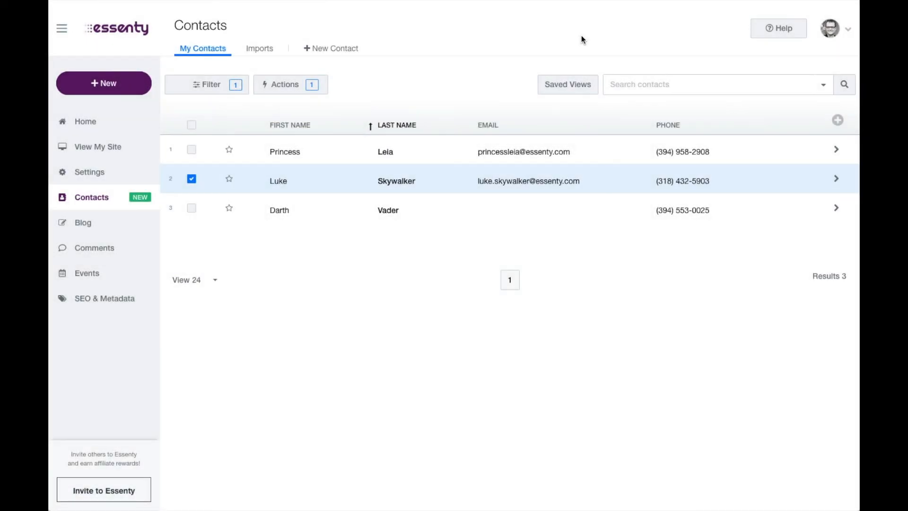
{"action": "left_click", "coordinate": [192, 179]}
- Examine the first contact's tags, profile information and Young Living information, and close the contact's details
{"action": "left_click", "coordinate": [371, 155]}
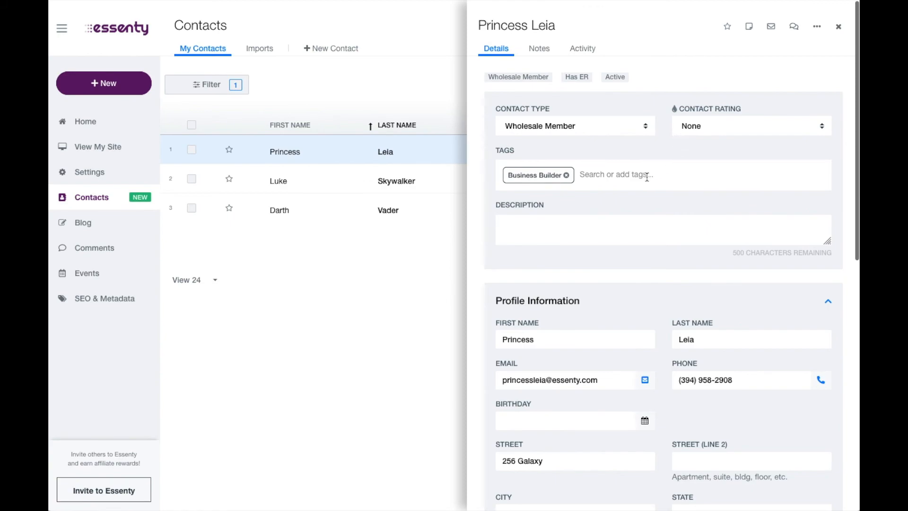
{"action": "scroll", "coordinate": [616, 233], "scroll_direction": "down", "scroll_amount": 5}
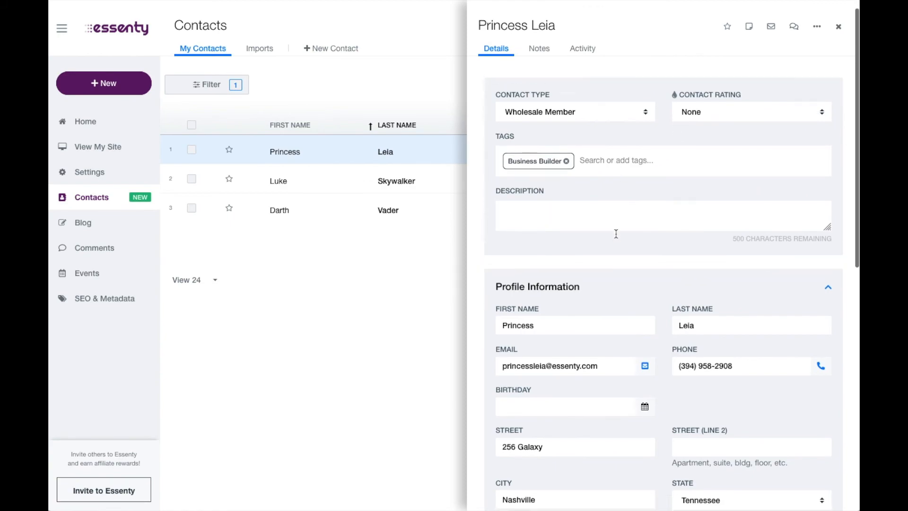
{"action": "scroll", "coordinate": [616, 234], "scroll_direction": "down", "scroll_amount": 4}
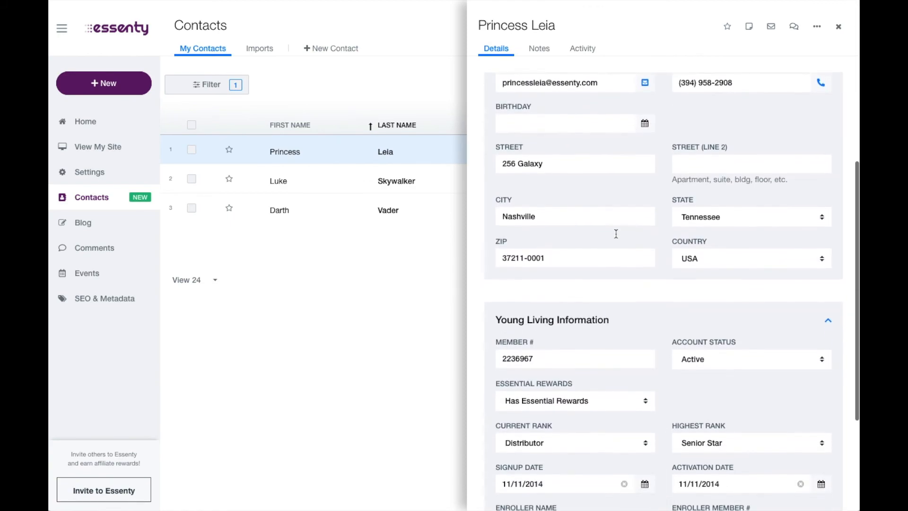
{"action": "scroll", "coordinate": [615, 237], "scroll_direction": "down", "scroll_amount": 2}
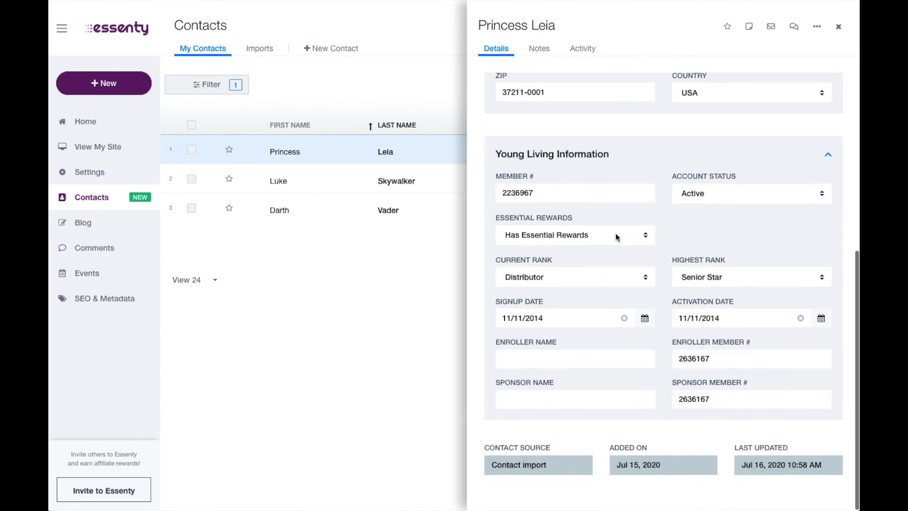
{"action": "left_click", "coordinate": [839, 27]}
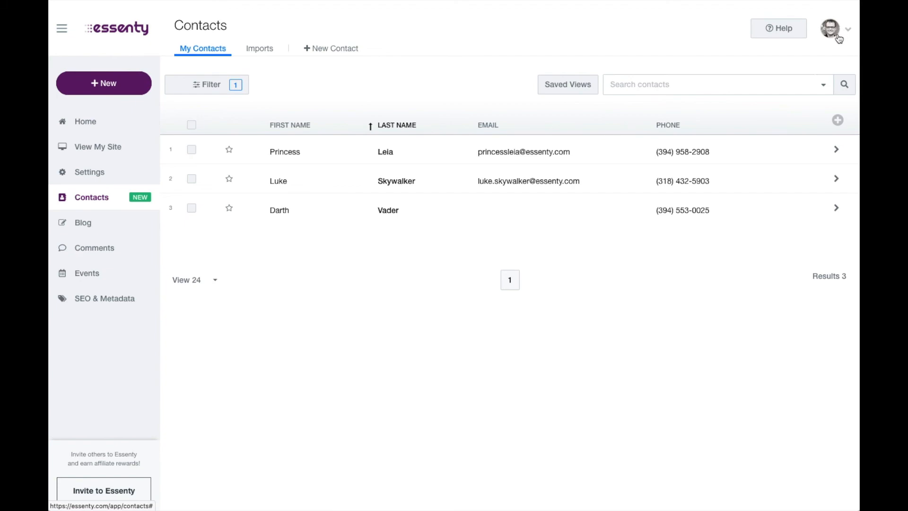